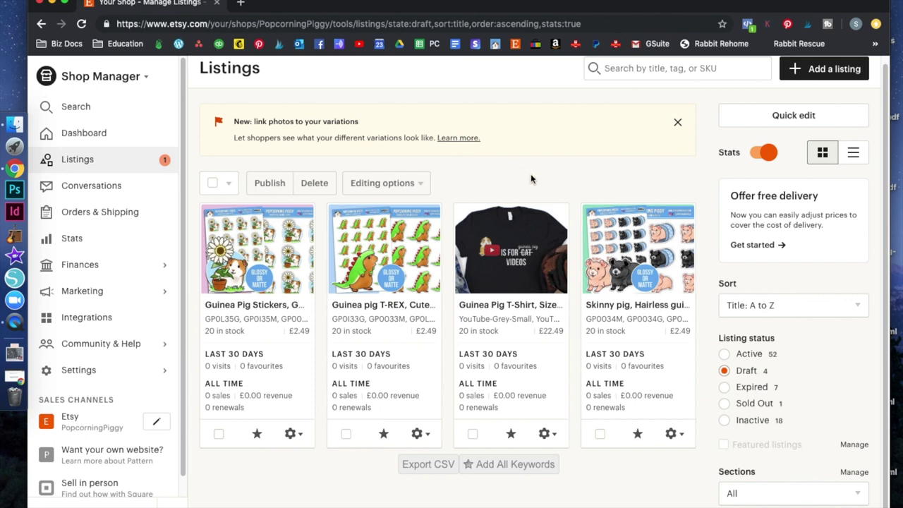
Open the Guinea Pig T-Shirt draft and scroll down to its size and colour variations table
click(510, 243)
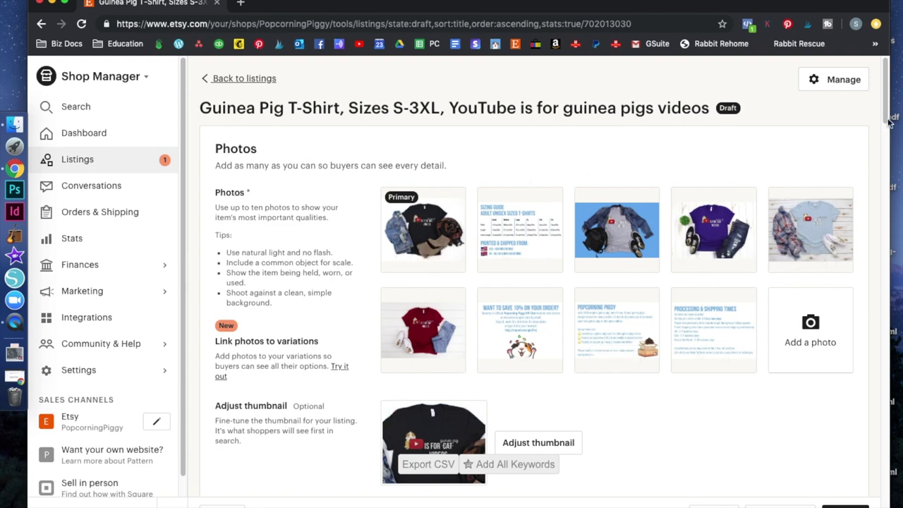
drag(885, 101, 900, 420)
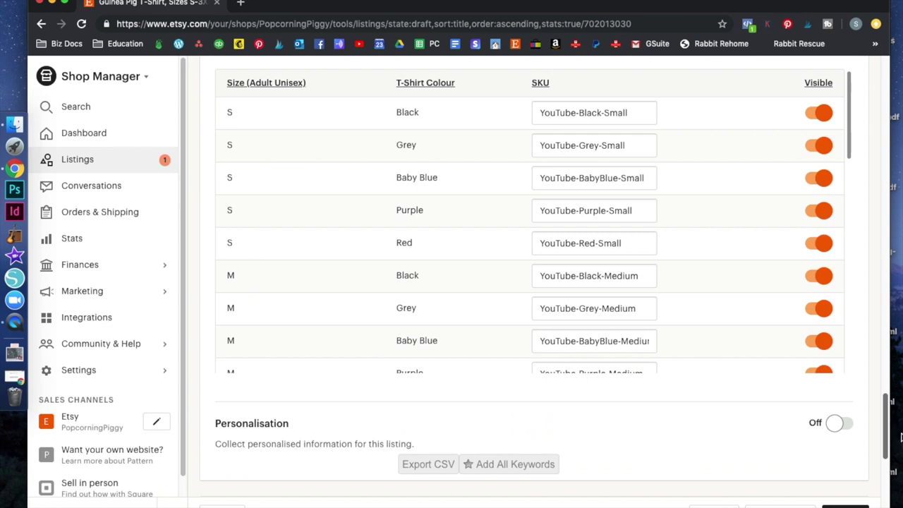
drag(886, 417, 884, 411)
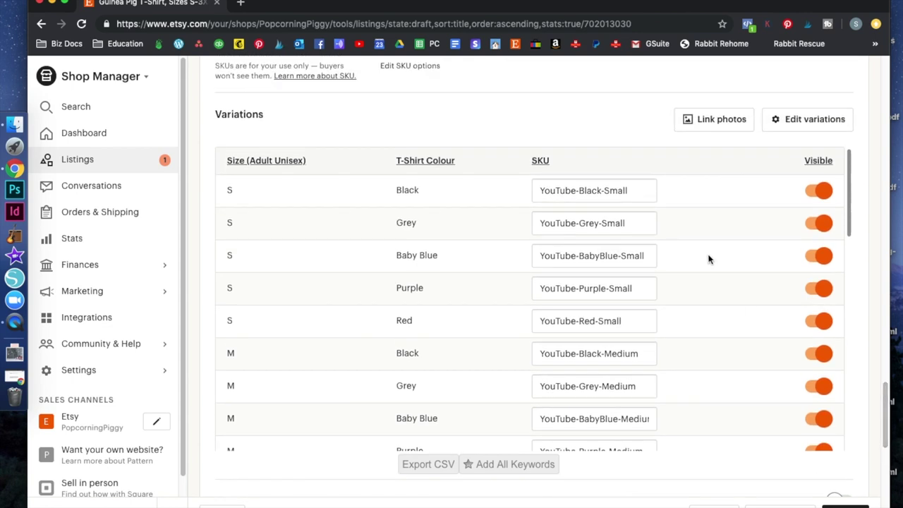
Start linking photos to variations, choosing T-Shirt Colour as the variation type
click(720, 131)
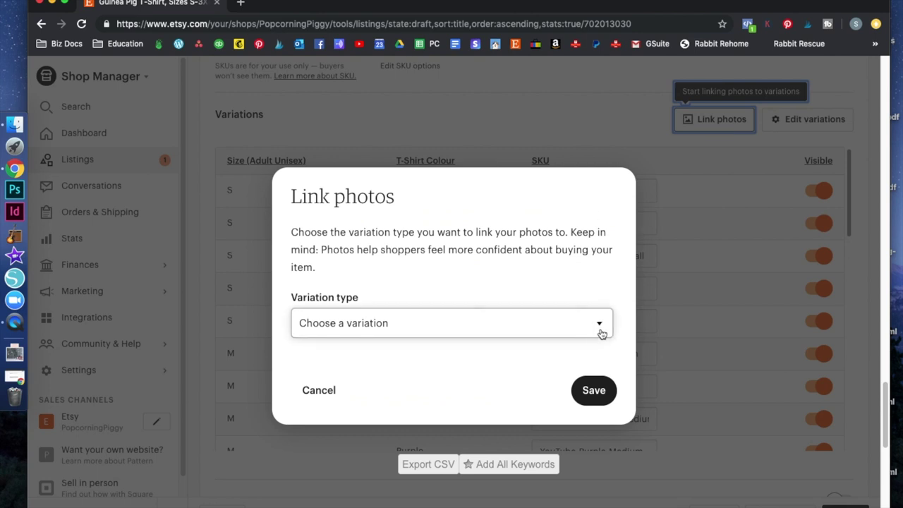
click(601, 332)
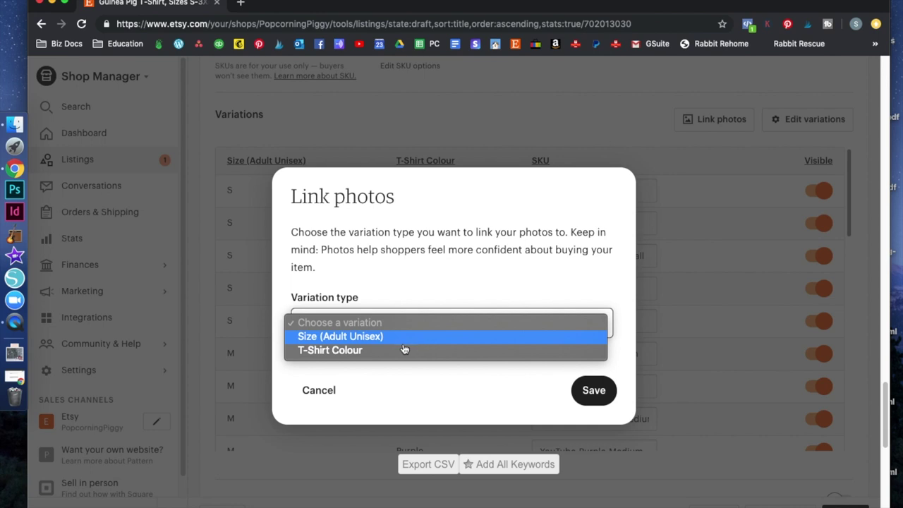
click(362, 350)
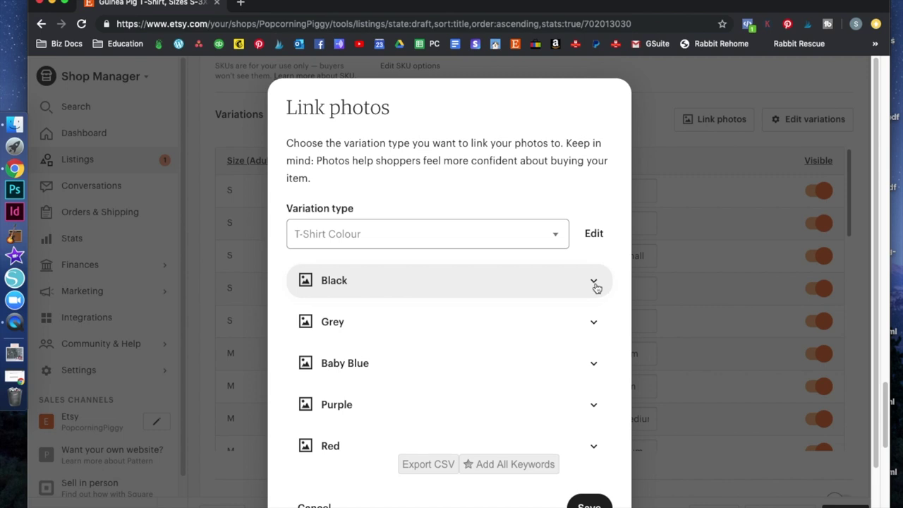
Link the black shirt photo to Black and the grey shirt photo to Grey
click(595, 282)
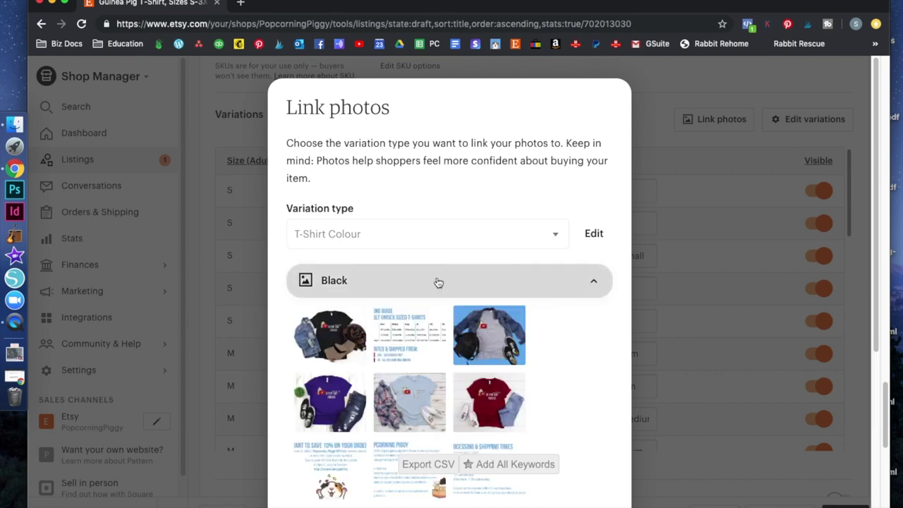
click(333, 338)
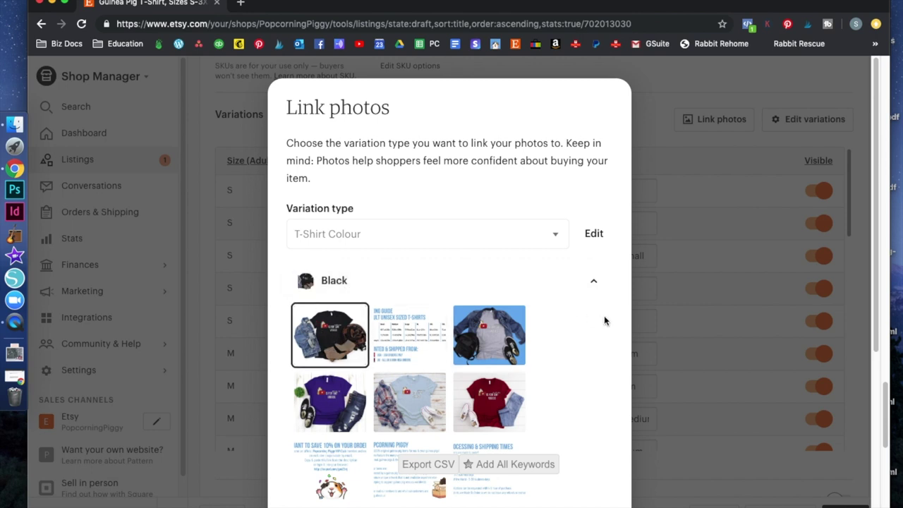
scroll(877, 135, down, 2)
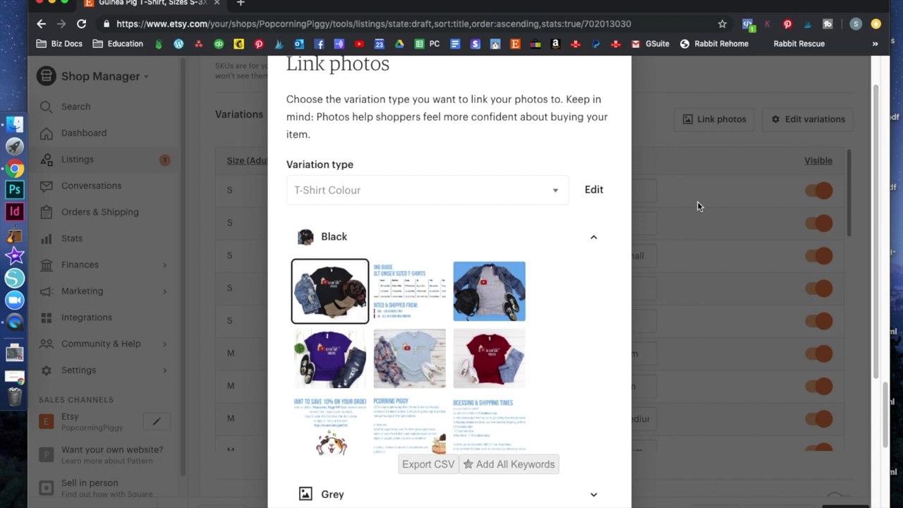
click(595, 240)
click(597, 278)
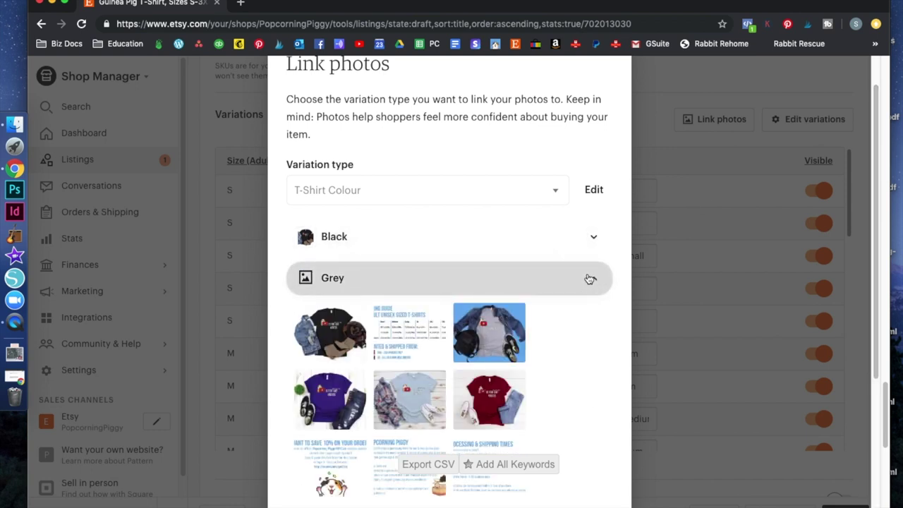
click(489, 344)
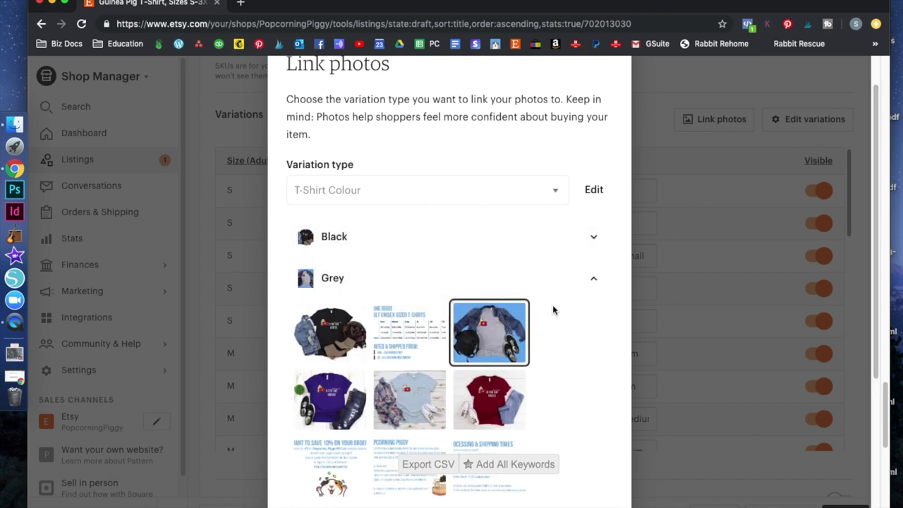
click(592, 280)
Link the matching shirt photos to Baby Blue, Purple and Red
click(591, 321)
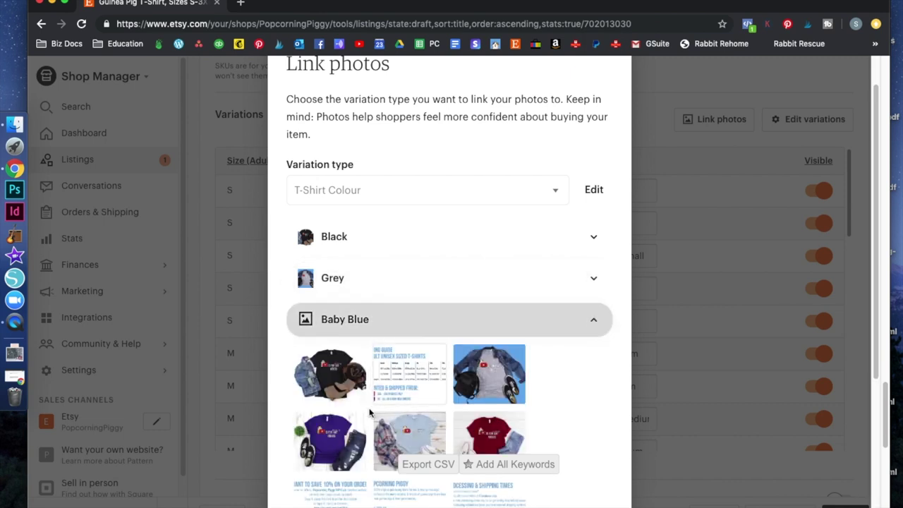
click(409, 441)
click(592, 324)
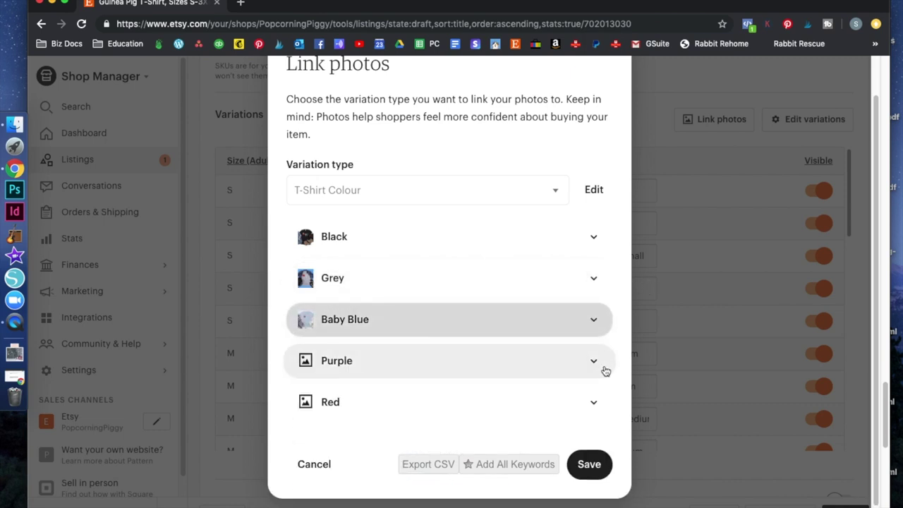
click(594, 362)
click(328, 477)
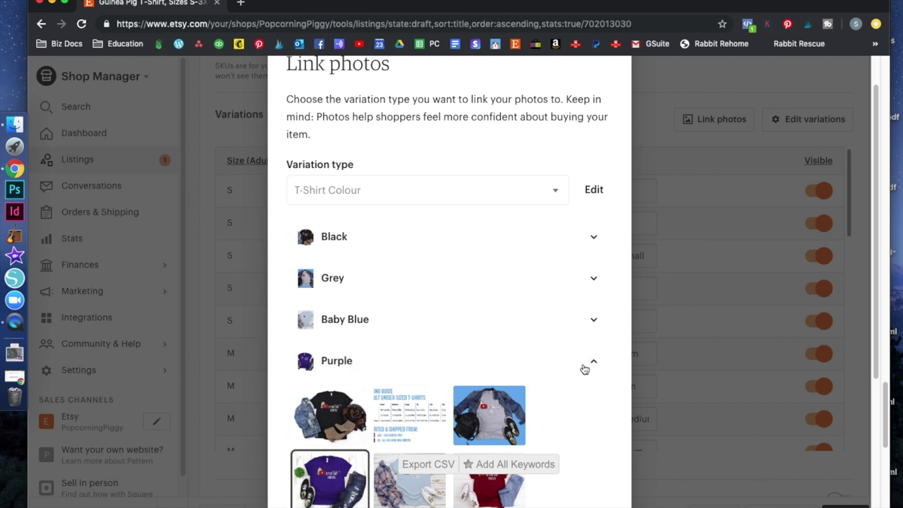
click(591, 362)
click(598, 403)
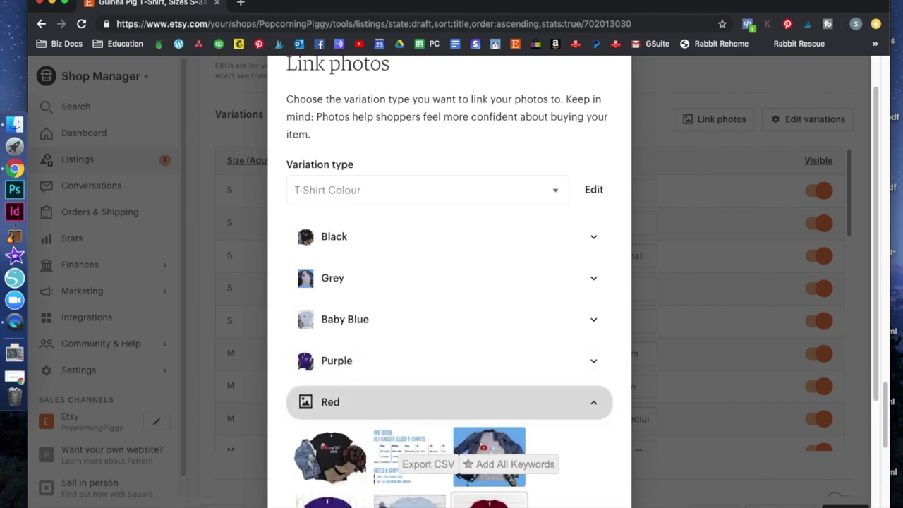
click(489, 501)
click(593, 408)
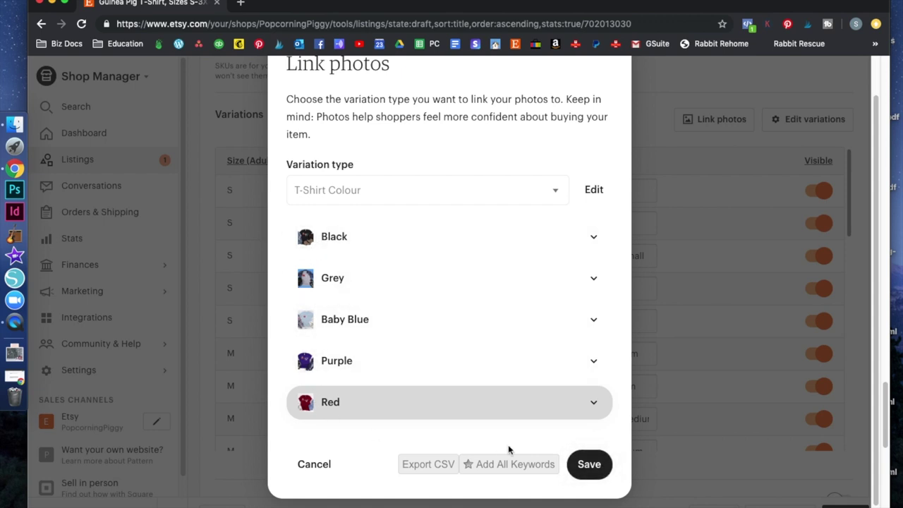
Save the colour photo links and go to the shop's public Etsy storefront
click(589, 464)
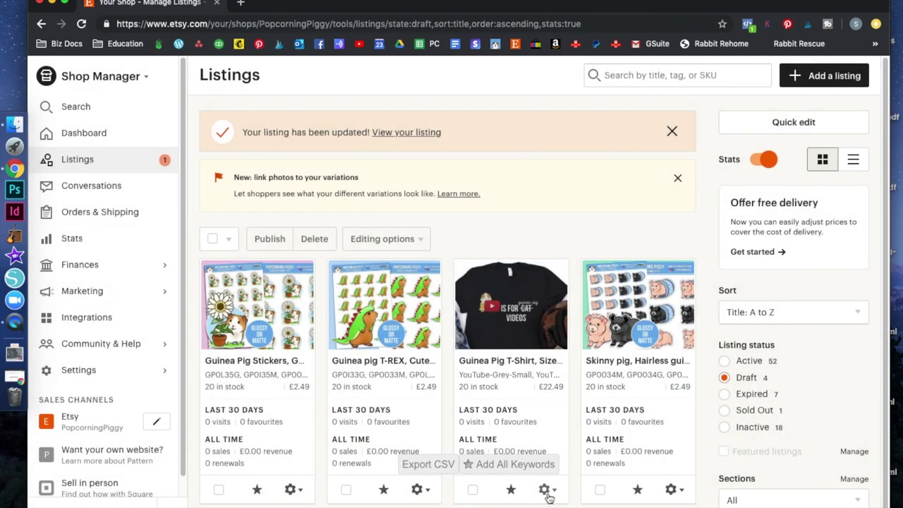
click(544, 490)
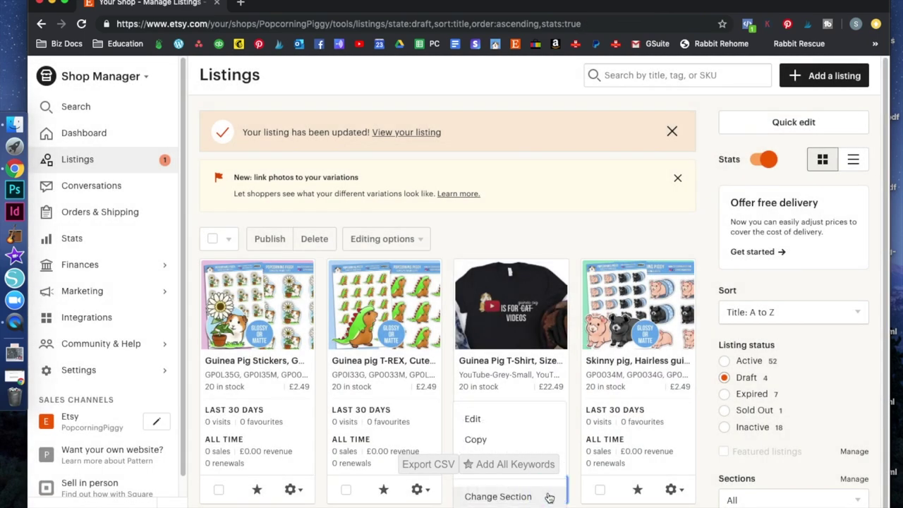
scroll(885, 225, down, 1)
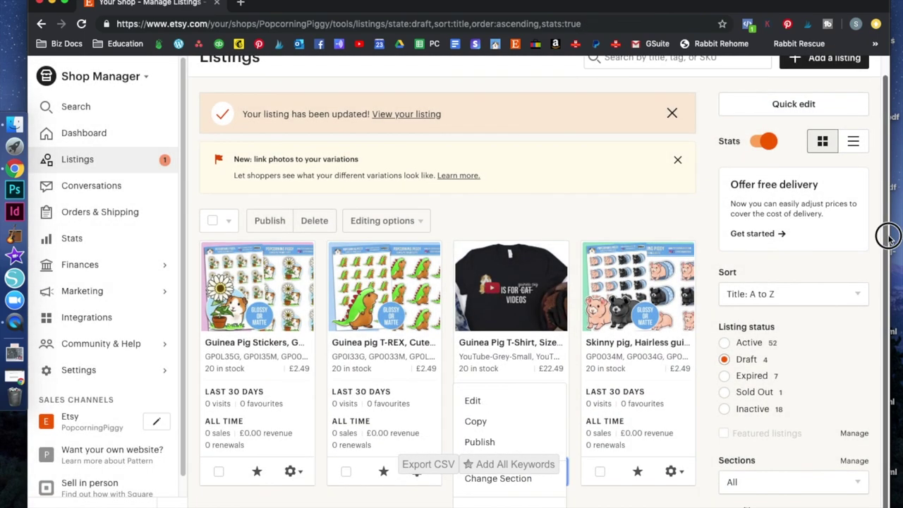
click(91, 426)
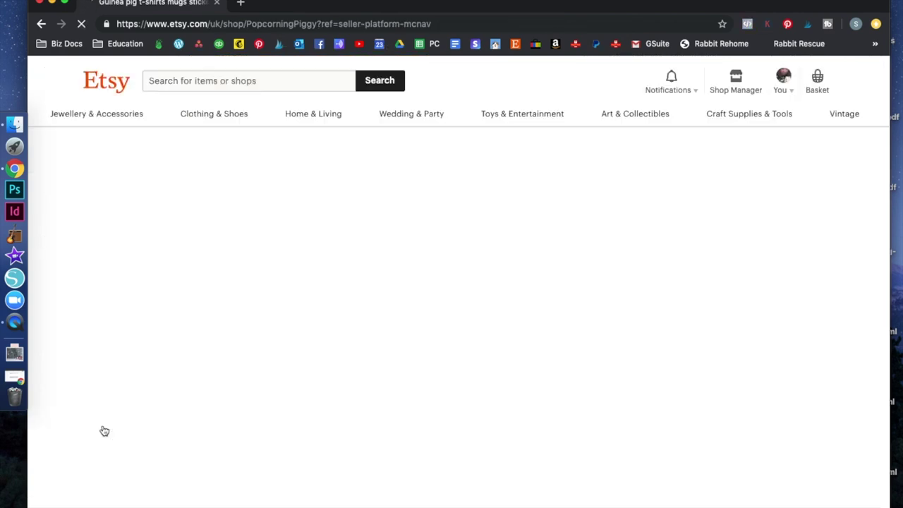
Open the Guinea Pig T-REX T-Shirt listing and select size M
drag(884, 76, 886, 103)
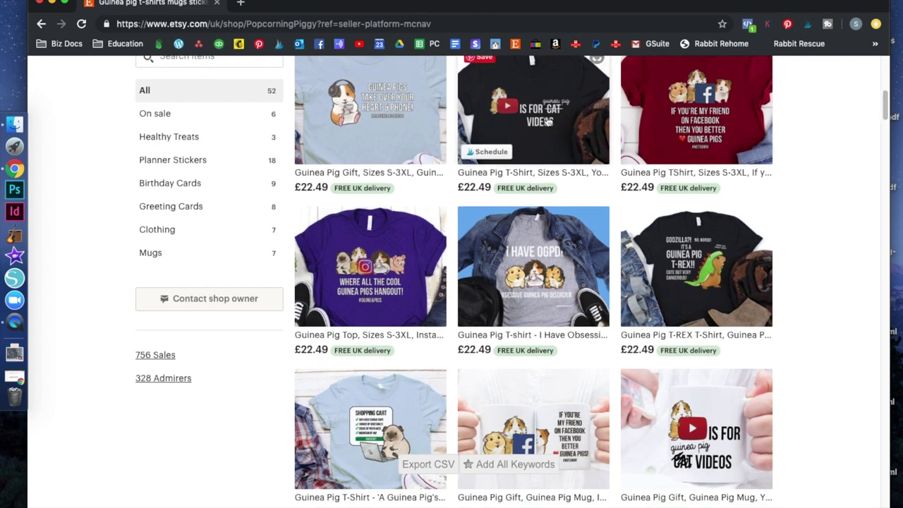
click(653, 264)
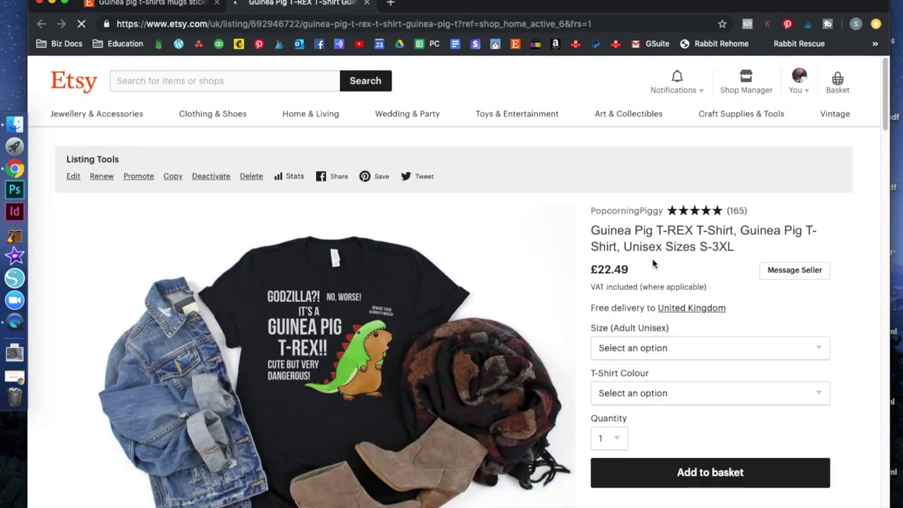
drag(884, 89, 881, 108)
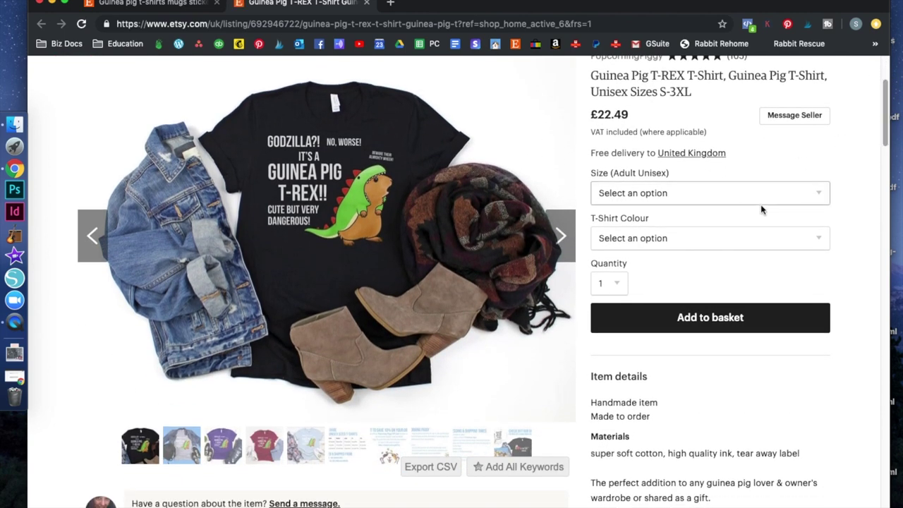
click(721, 194)
click(683, 215)
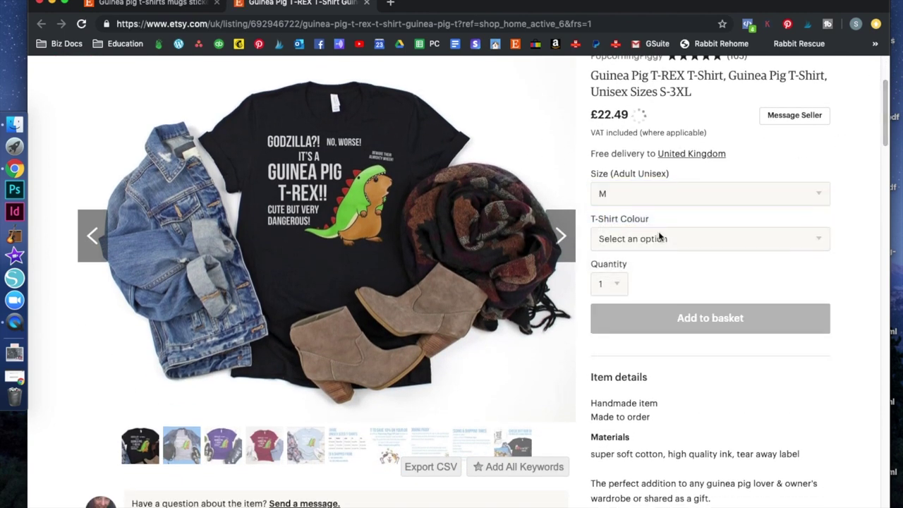
Check the photo for Black, Grey, Baby Blue, Purple and Red, then set size XL
click(657, 238)
click(641, 251)
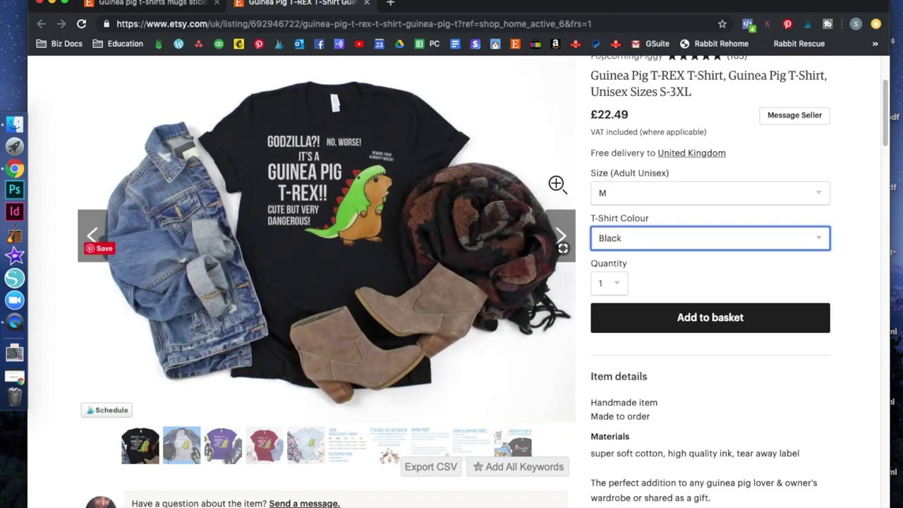
click(663, 241)
click(642, 251)
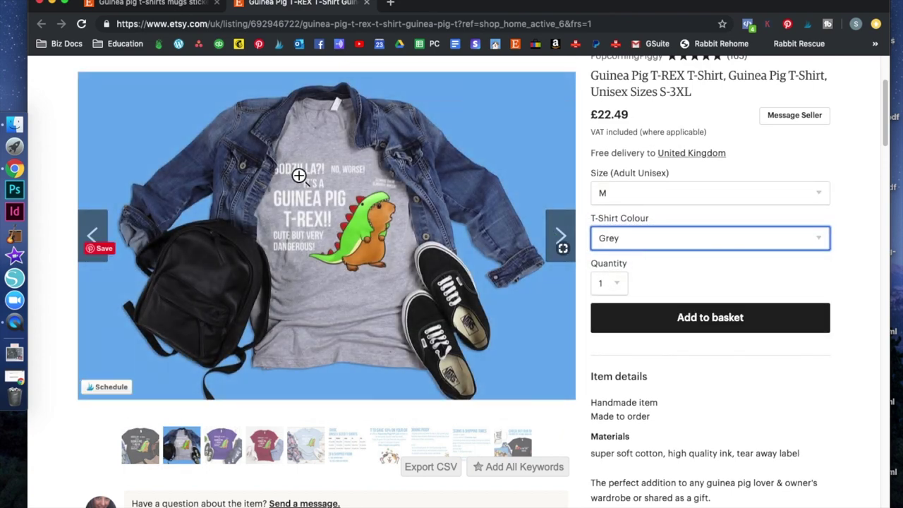
click(608, 238)
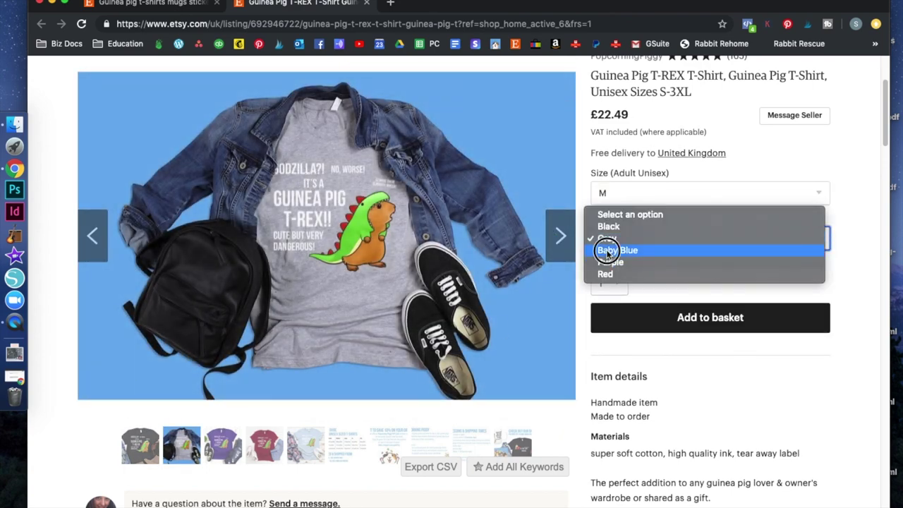
click(607, 247)
click(606, 240)
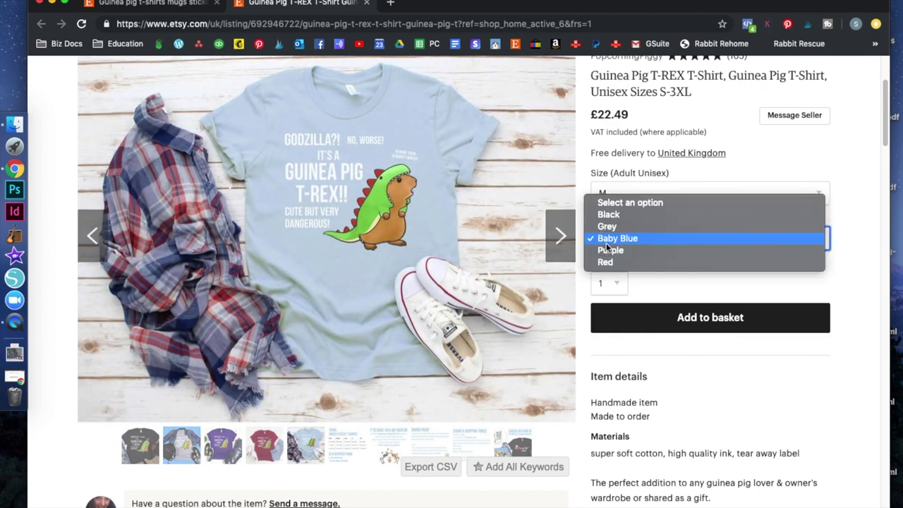
click(608, 250)
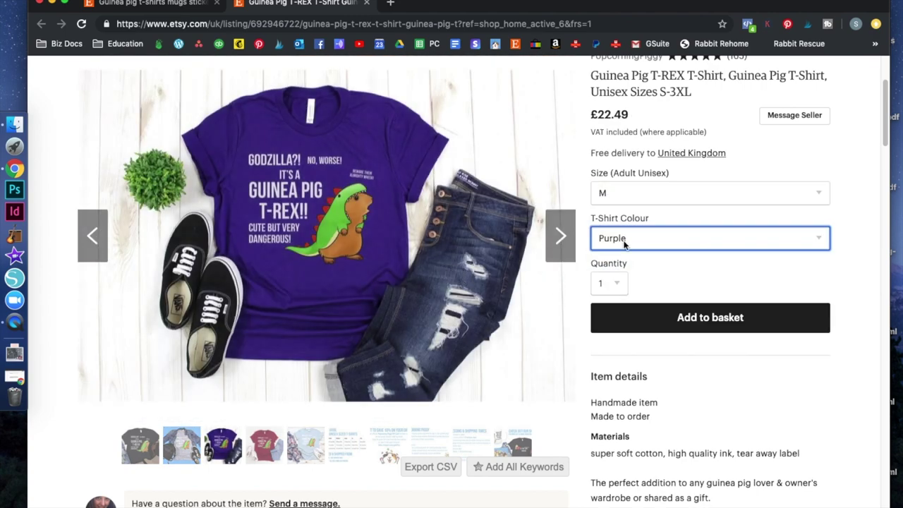
click(614, 237)
click(619, 251)
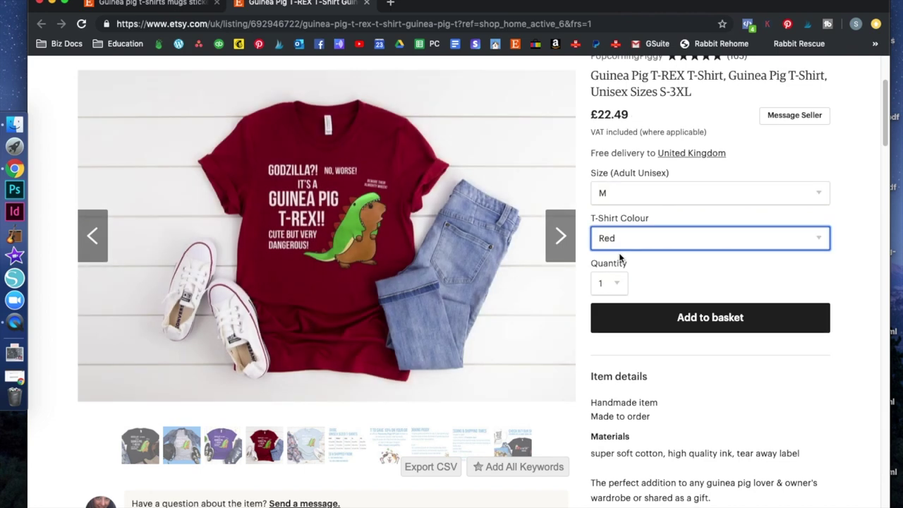
click(658, 195)
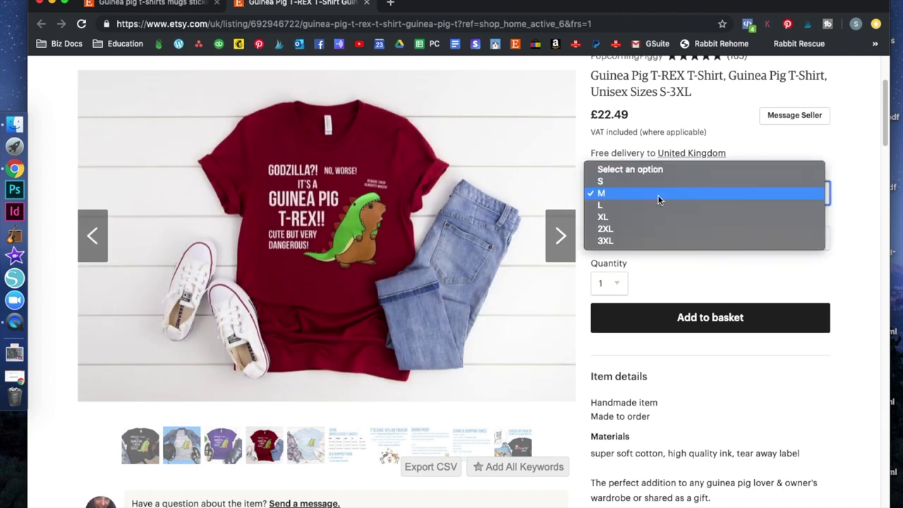
click(637, 217)
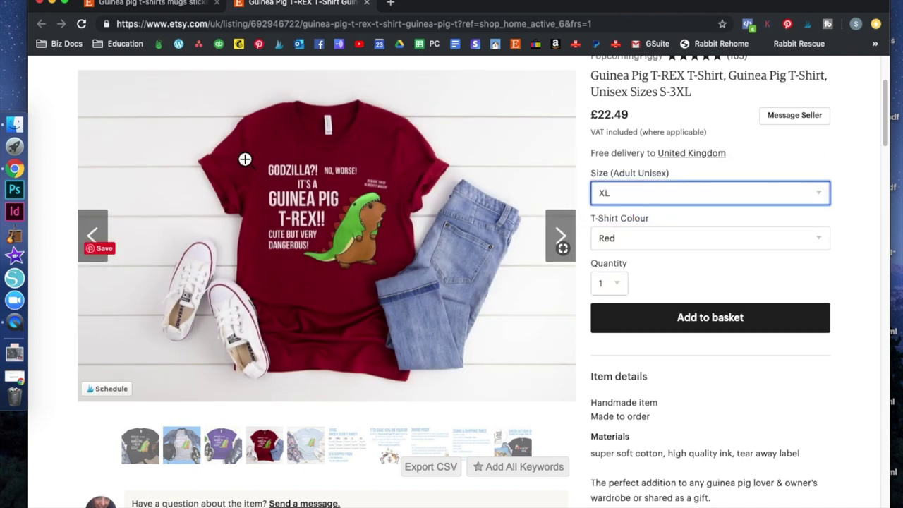